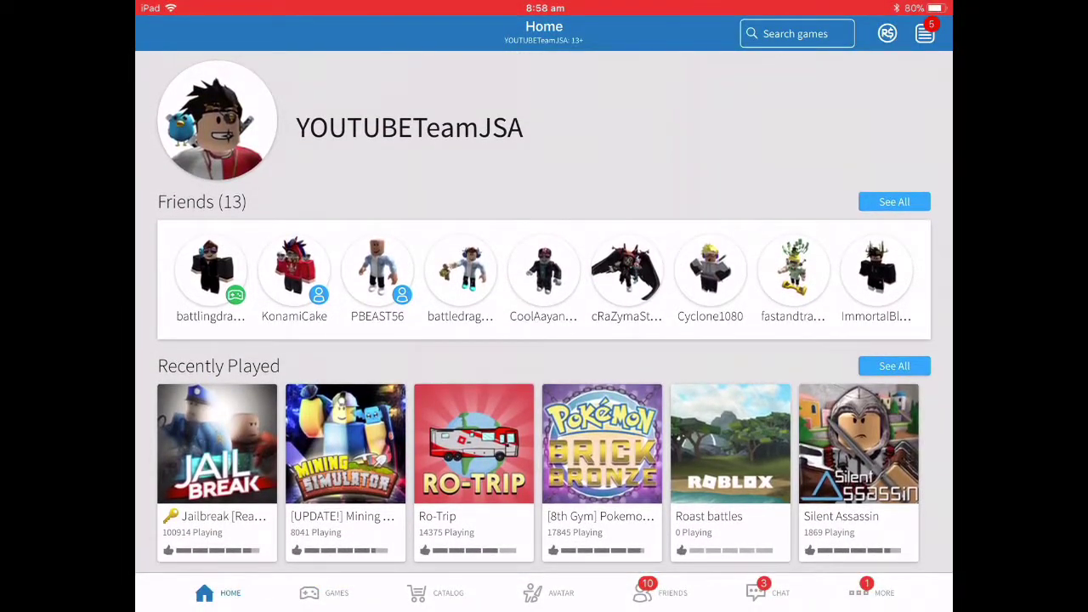
# Step: Go to the More section to reach the Ready Player One event tile
pyautogui.click(871, 592)
# Step: Review the RPO key clues, leaderboard and trailer, then return to Home
pyautogui.click(832, 127)
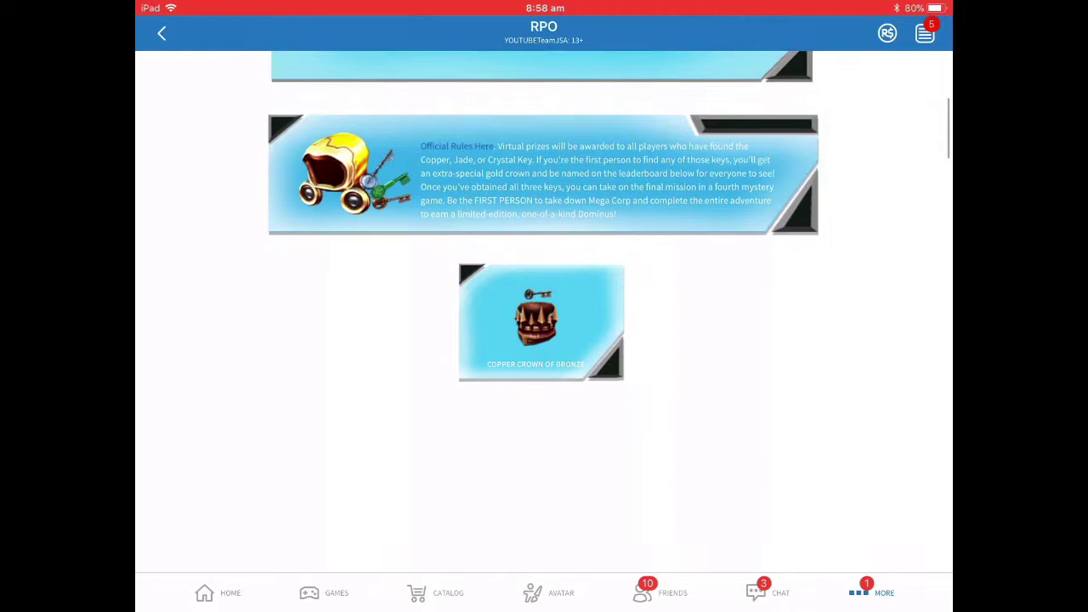
pyautogui.scroll(5, 544, 306)
pyautogui.scroll(-10, 544, 306)
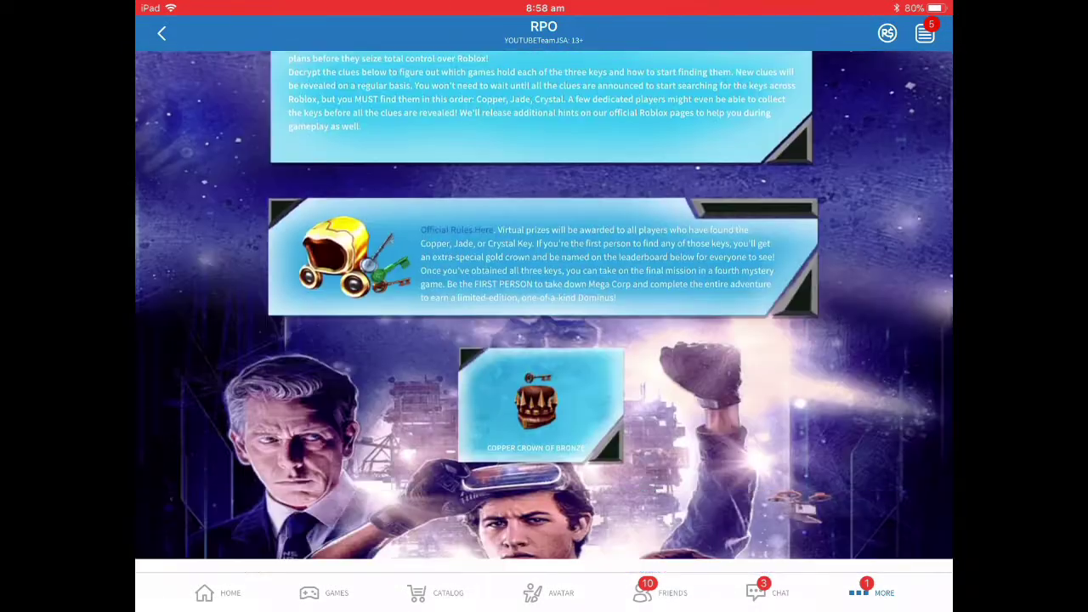
pyautogui.scroll(-8, 544, 306)
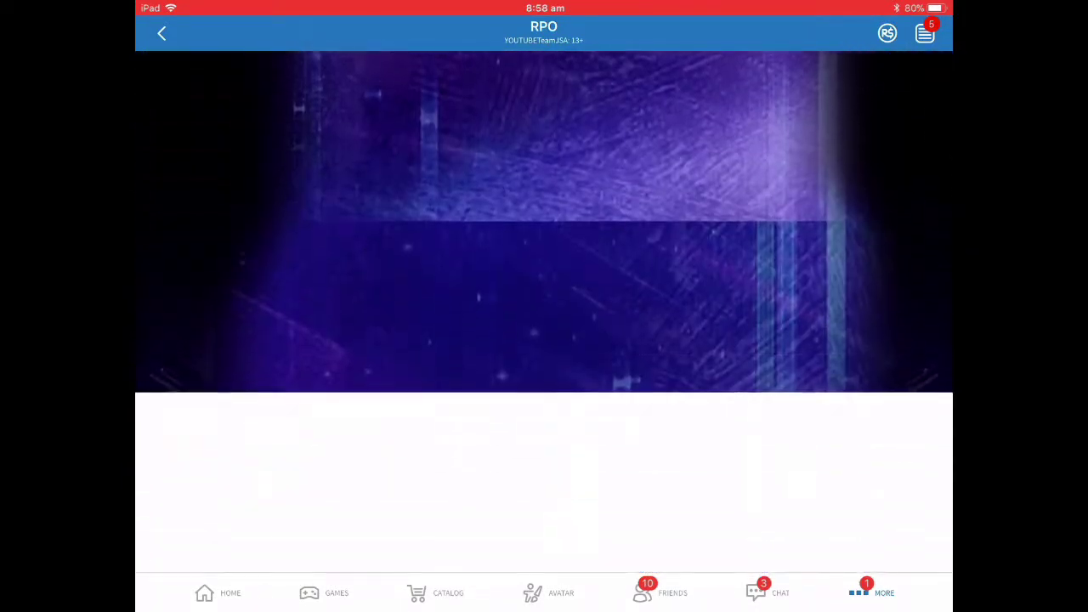
pyautogui.scroll(3, 544, 306)
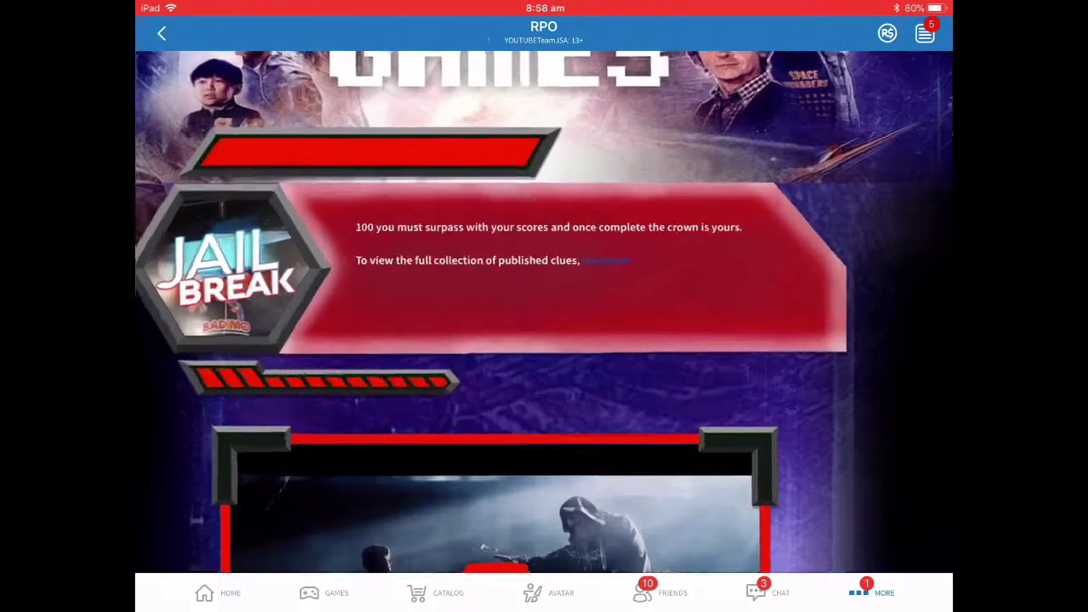
pyautogui.scroll(5, 544, 306)
pyautogui.scroll(-3, 544, 306)
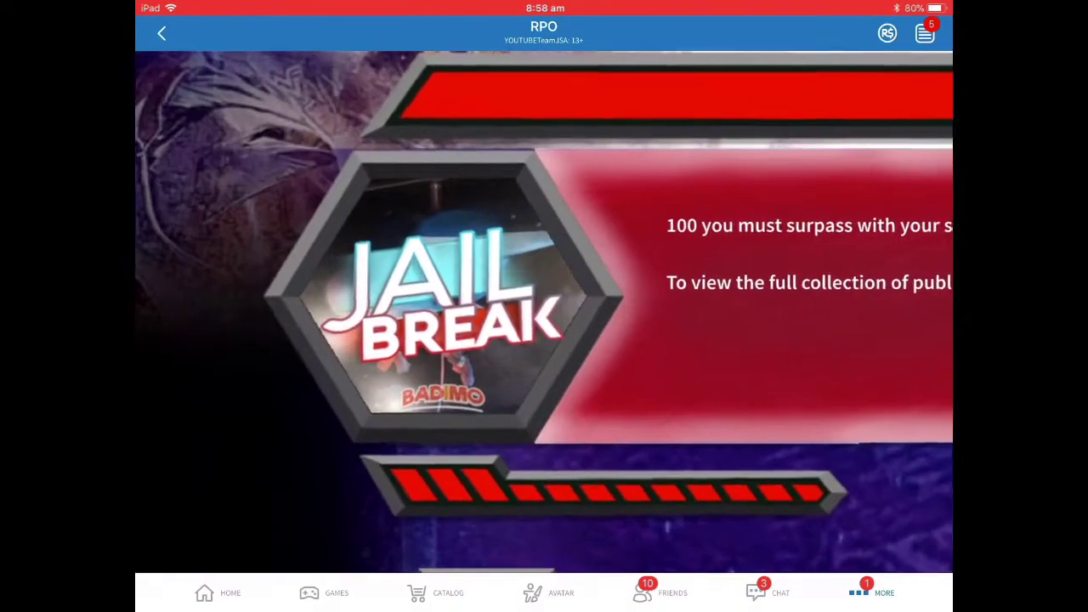
pyautogui.scroll(-3, 544, 306)
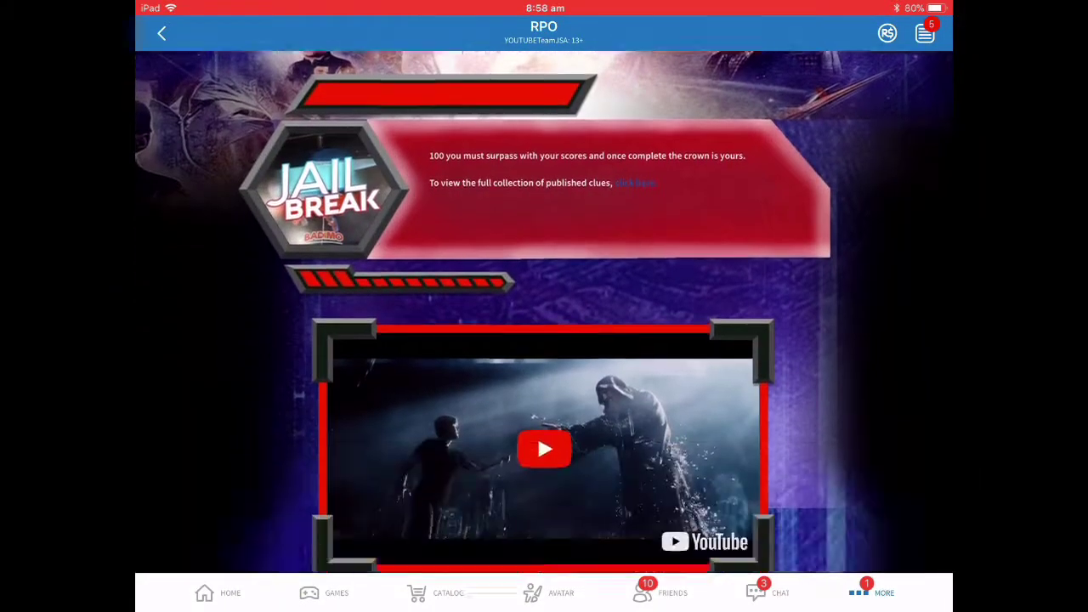
pyautogui.scroll(-10, 544, 306)
pyautogui.scroll(-5, 544, 306)
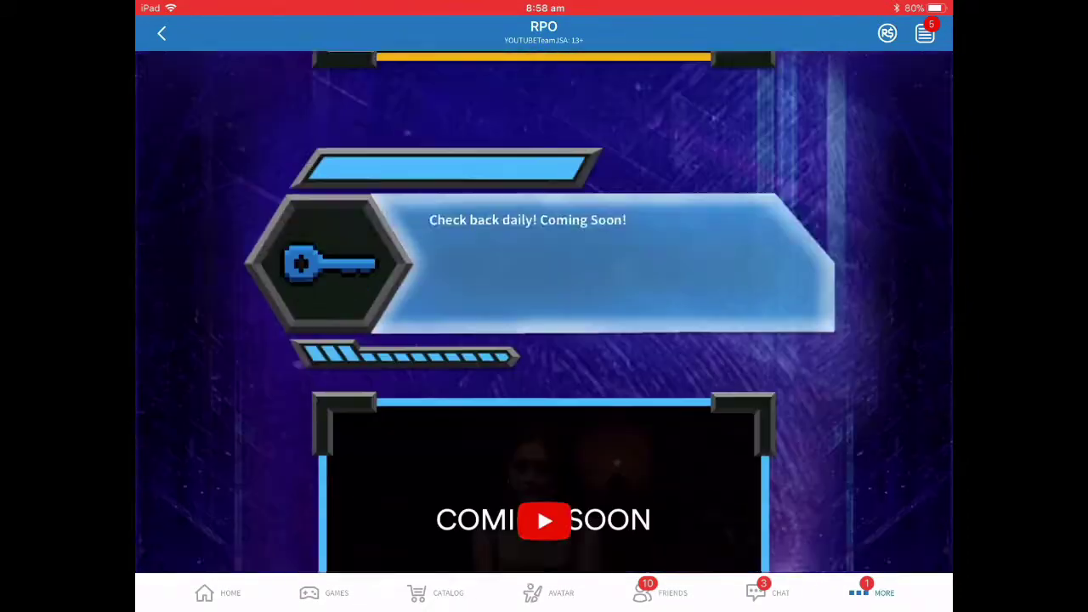
pyautogui.scroll(-5, 544, 306)
pyautogui.scroll(-8, 544, 306)
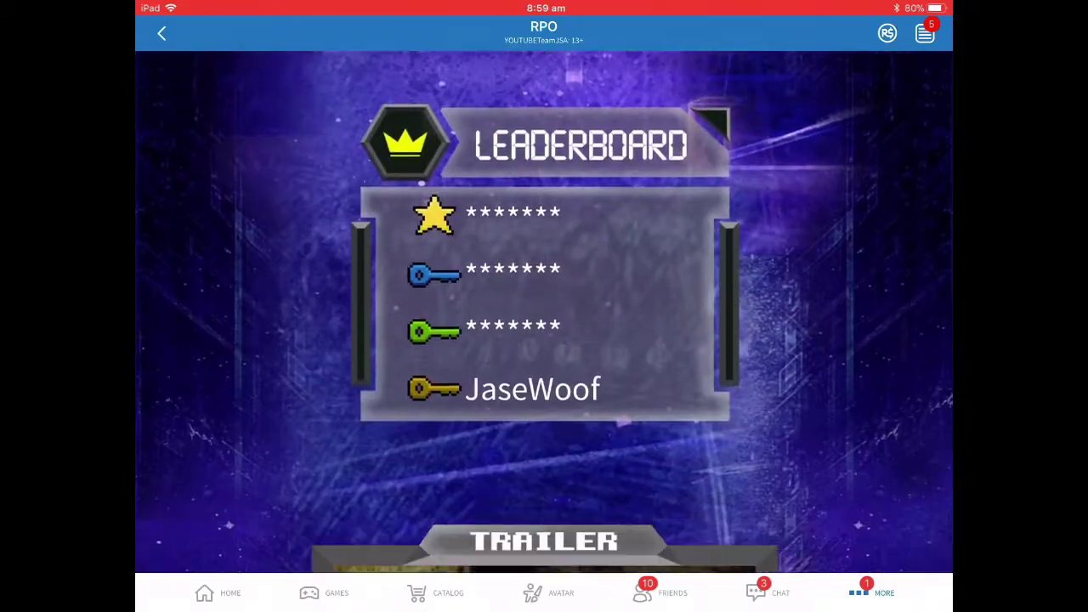
pyautogui.scroll(-3, 544, 306)
pyautogui.scroll(2, 544, 306)
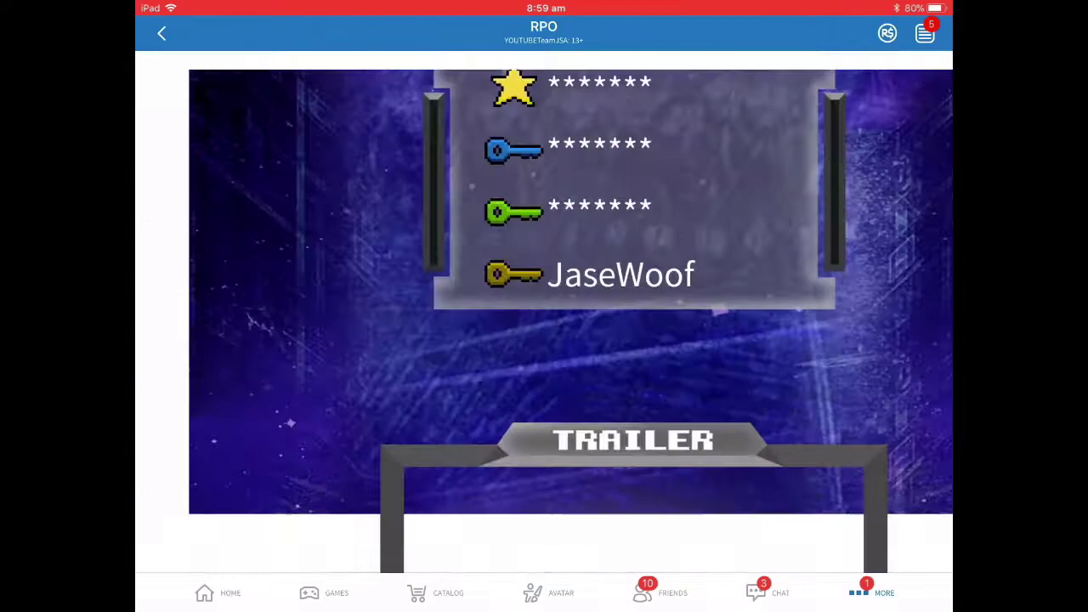
pyautogui.scroll(-3, 544, 306)
pyautogui.scroll(-3, 544, 306)
pyautogui.scroll(6, 544, 306)
pyautogui.scroll(5, 544, 306)
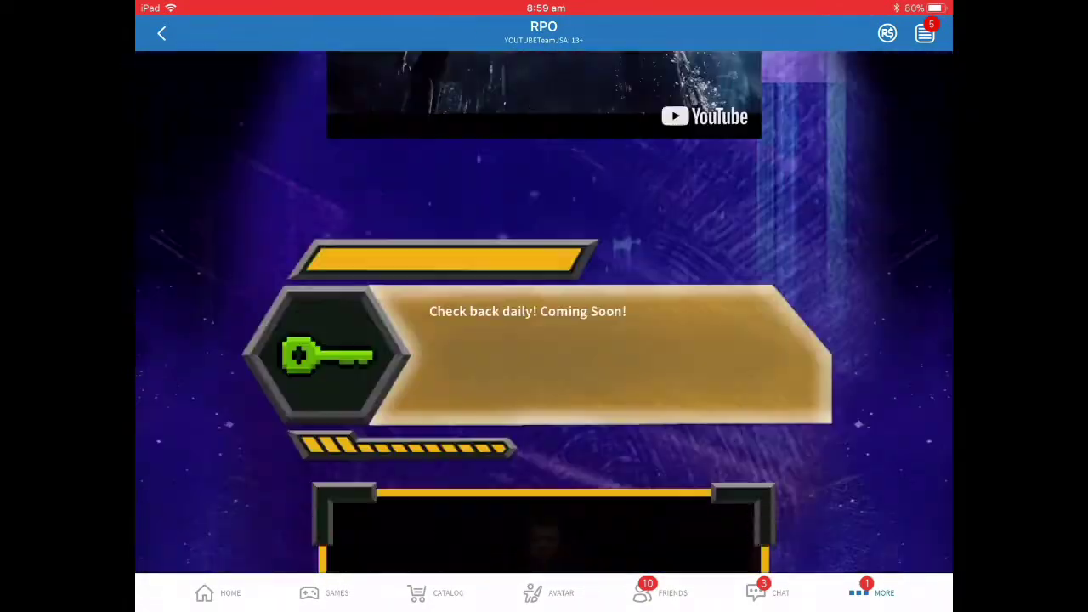
pyautogui.scroll(6, 544, 306)
pyautogui.scroll(-2, 544, 306)
pyautogui.scroll(-4, 544, 306)
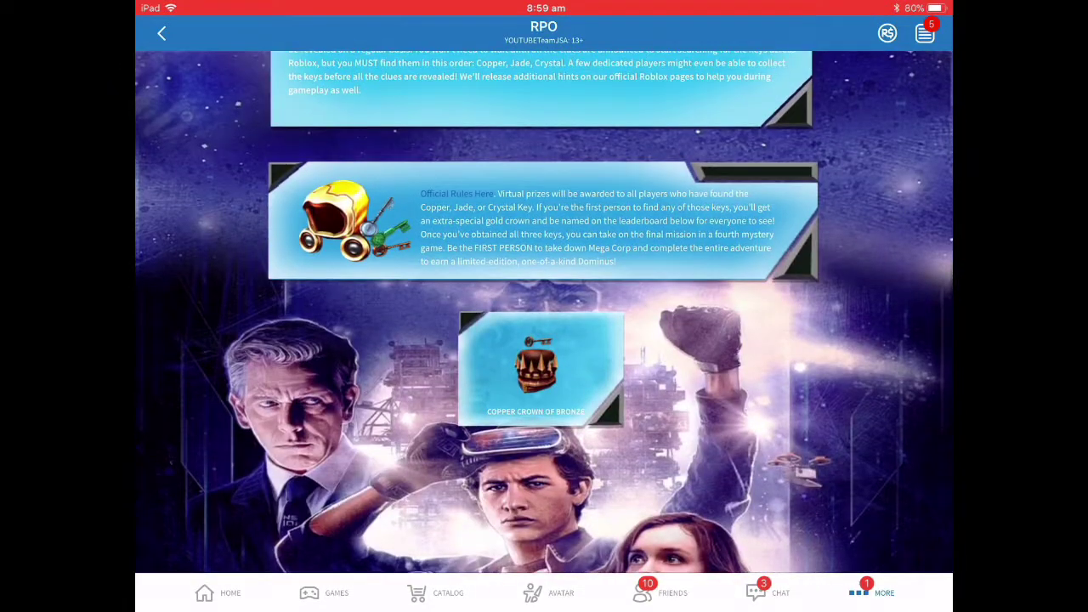
pyautogui.scroll(5, 544, 306)
pyautogui.scroll(3, 544, 306)
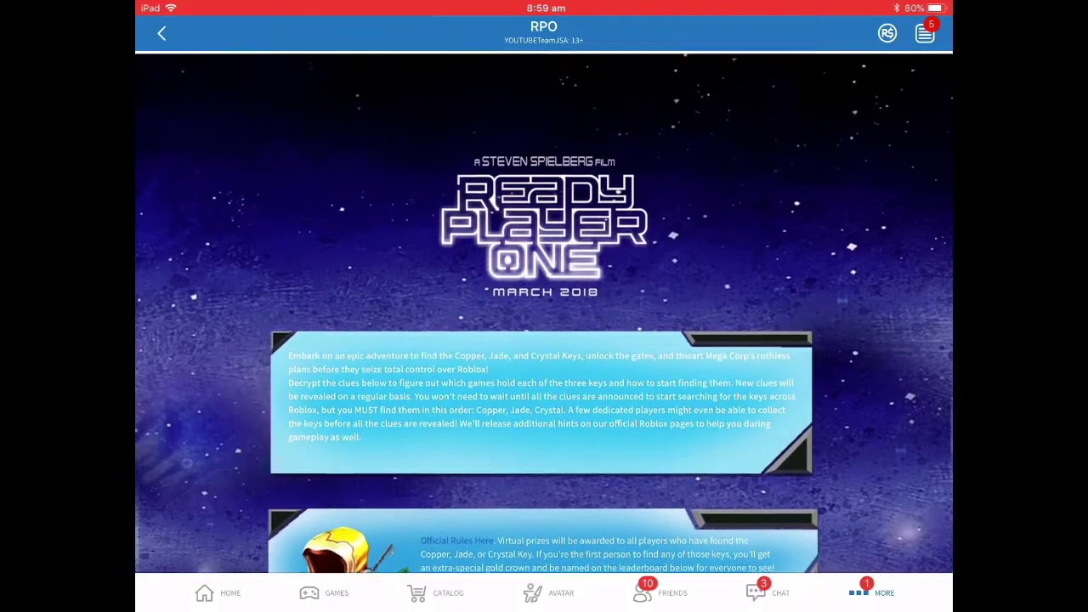
pyautogui.click(217, 592)
pyautogui.scroll(-5, 544, 306)
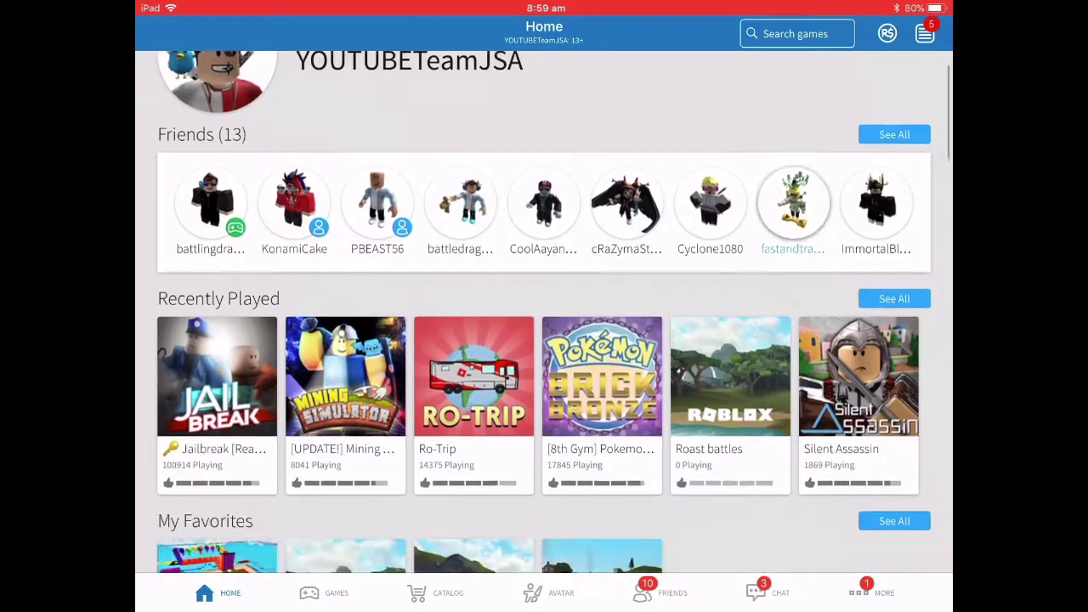
pyautogui.scroll(-3, 544, 306)
pyautogui.scroll(2, 544, 307)
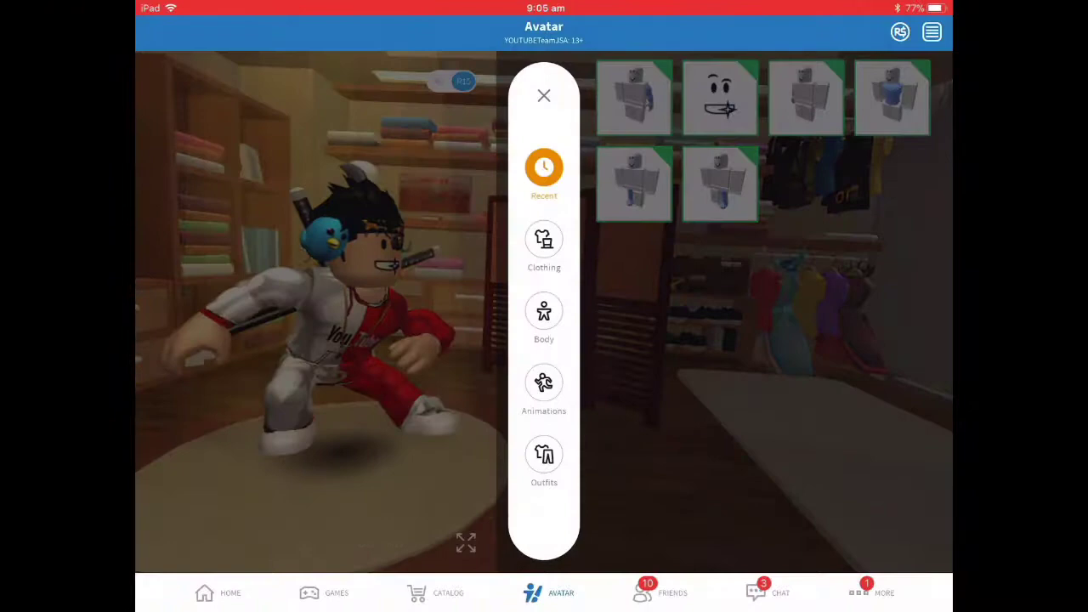
# Step: Equip the slime torso, right and left arms, and right and left legs
pyautogui.click(544, 319)
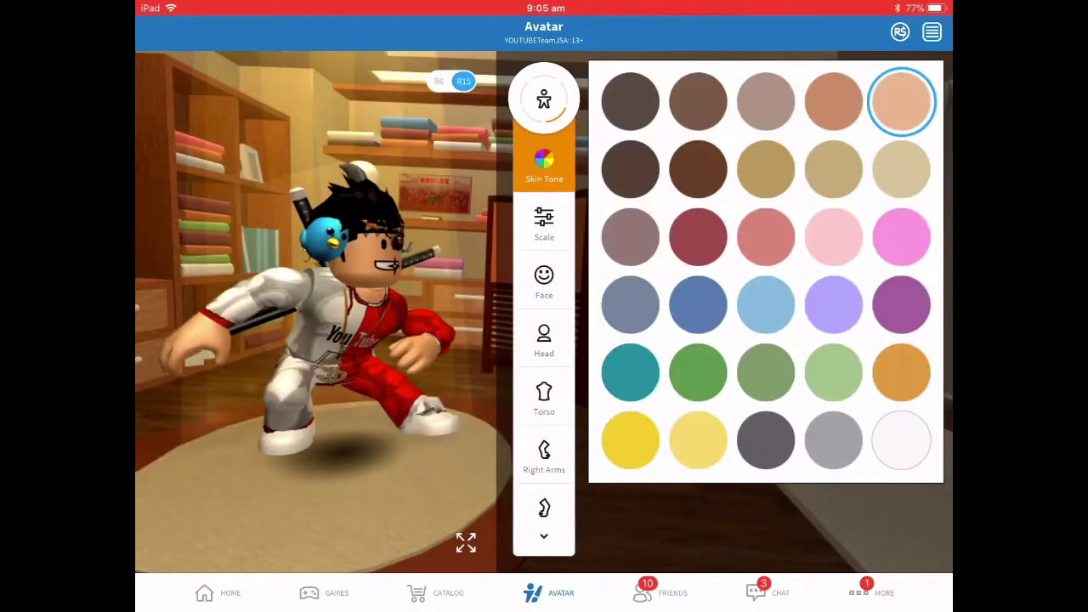
pyautogui.scroll(-2, 544, 340)
pyautogui.click(544, 308)
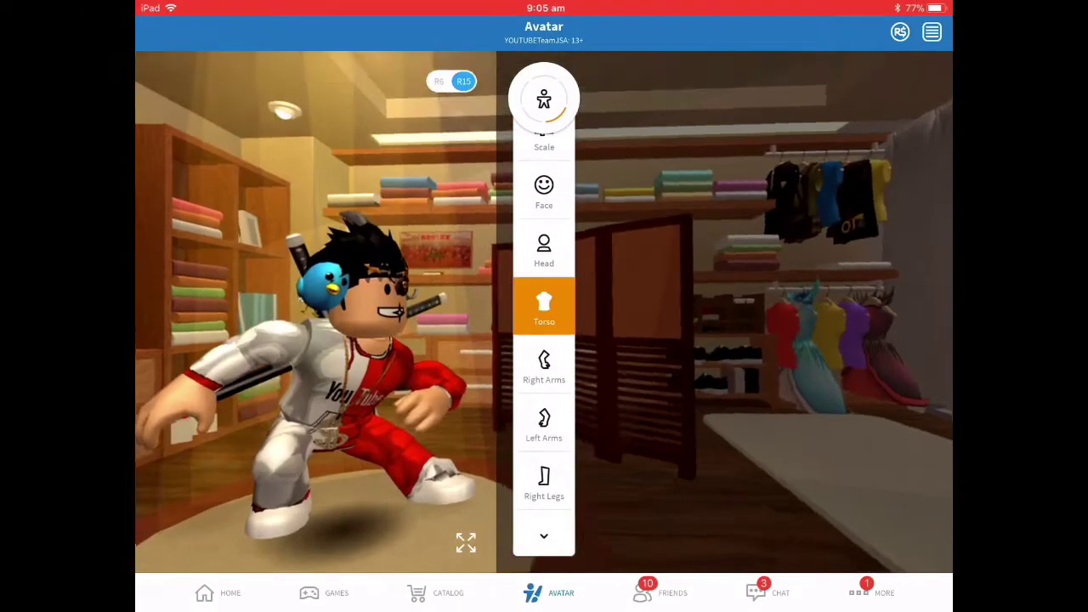
pyautogui.click(544, 366)
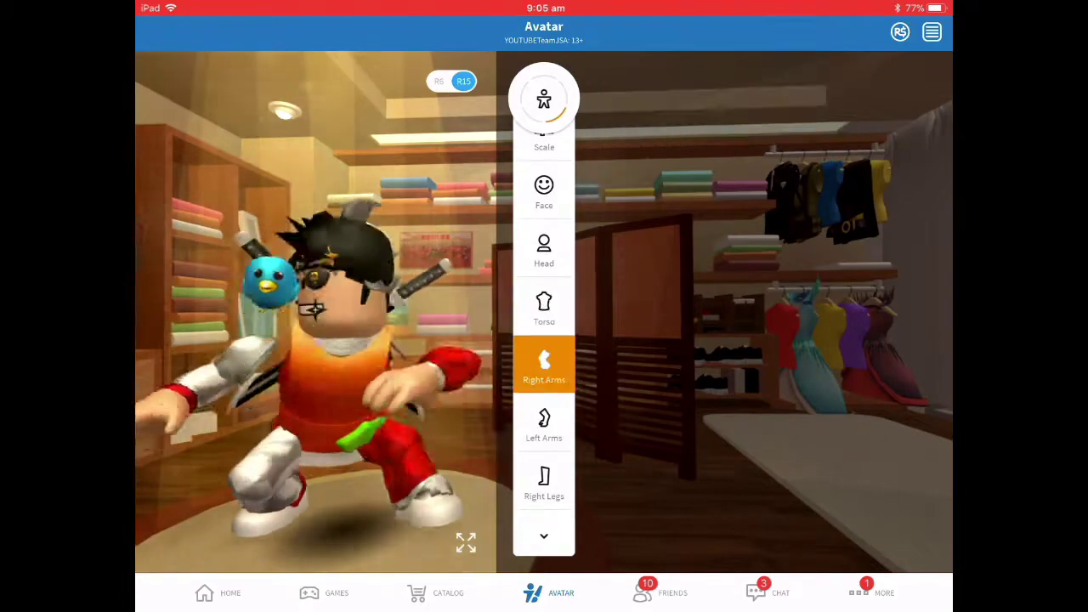
pyautogui.click(544, 423)
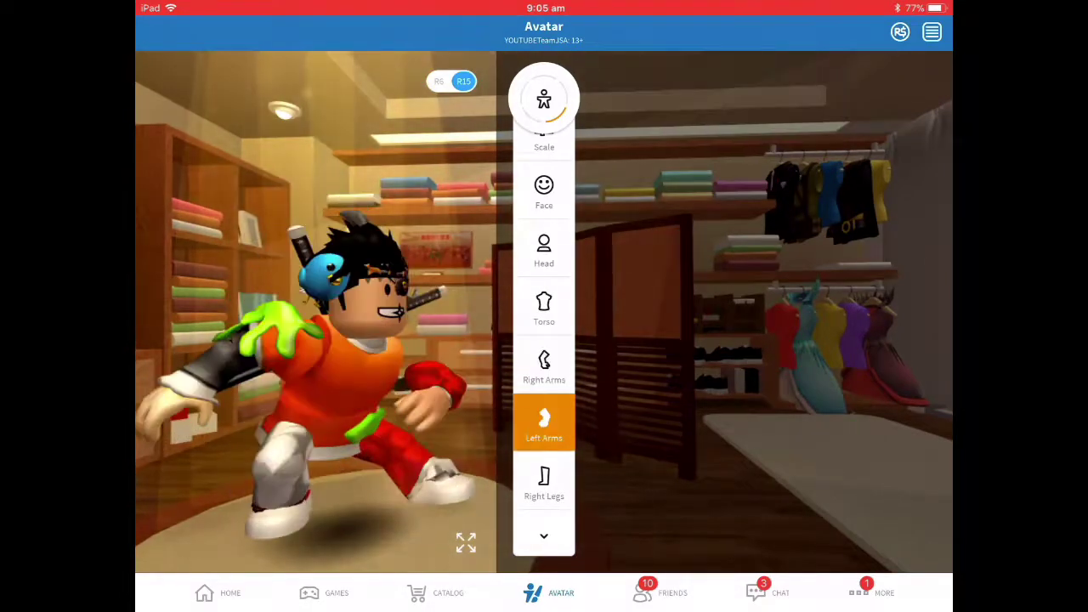
pyautogui.click(544, 482)
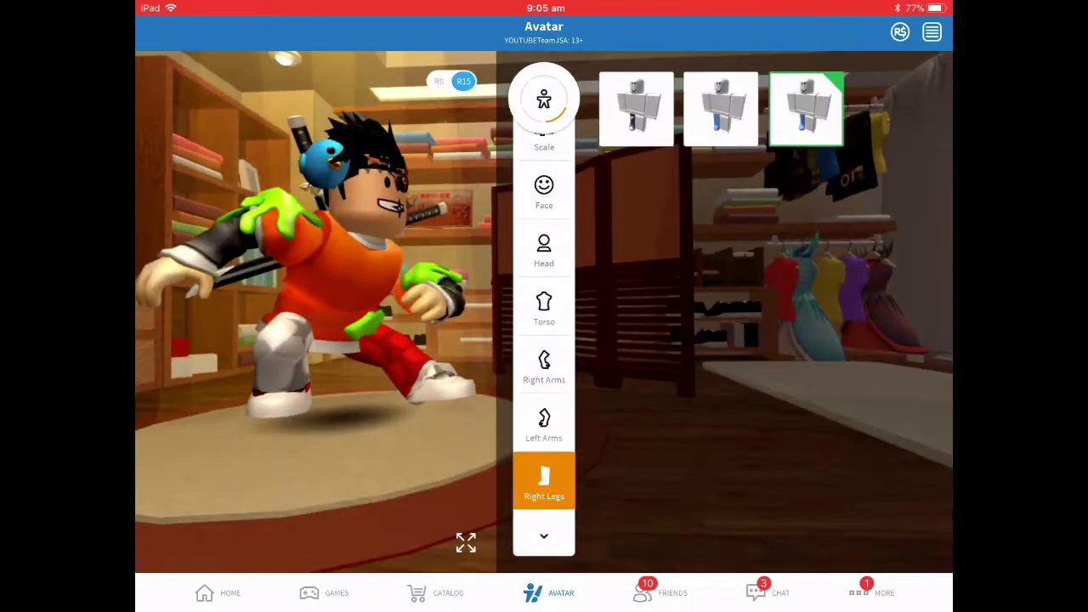
pyautogui.scroll(-2, 544, 382)
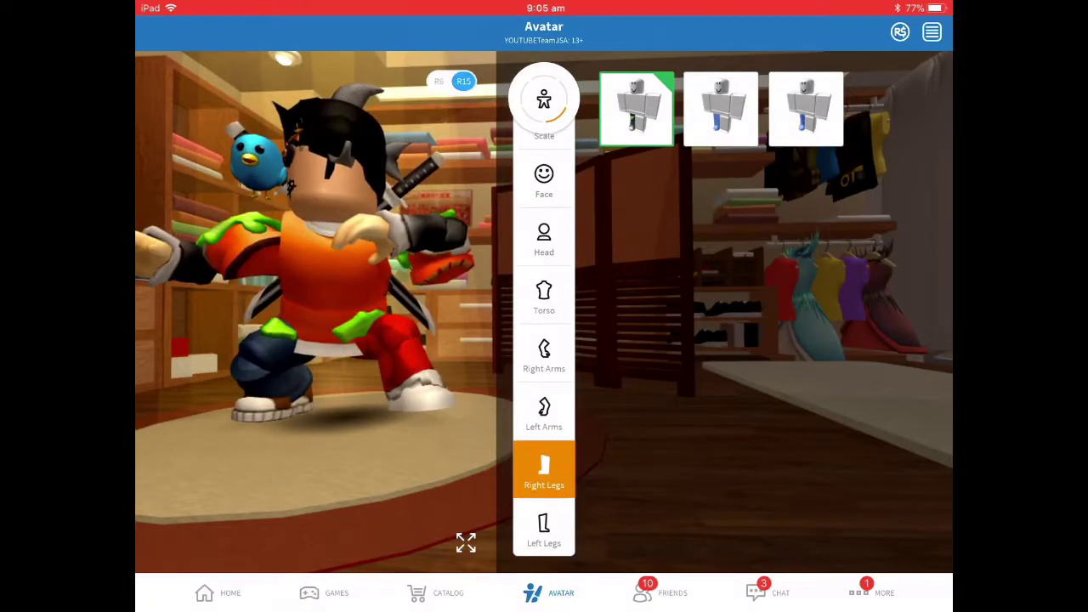
pyautogui.click(544, 528)
# Step: Check the avatar's worn hats and body items
pyautogui.click(544, 101)
pyautogui.click(544, 238)
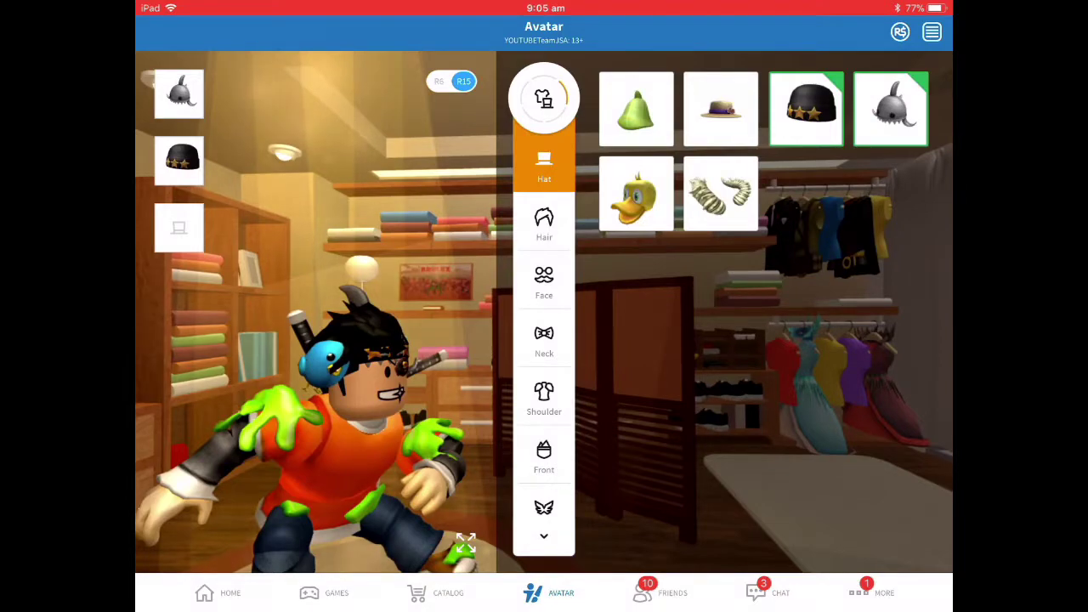
pyautogui.click(544, 99)
pyautogui.click(544, 319)
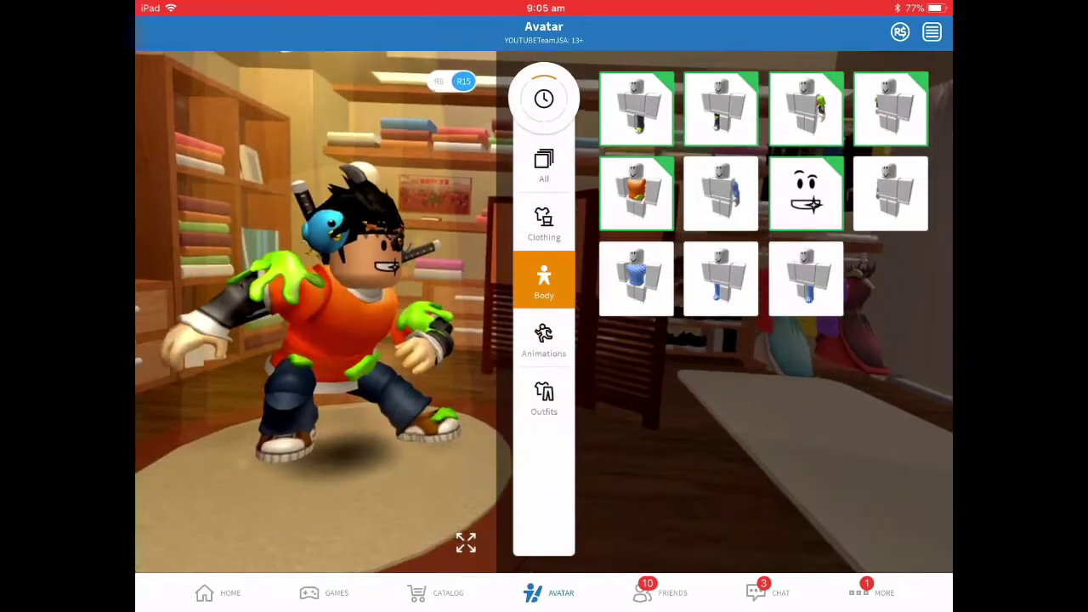
# Step: Show the avatar's equipped animation packs in the editor
pyautogui.click(544, 100)
pyautogui.click(544, 340)
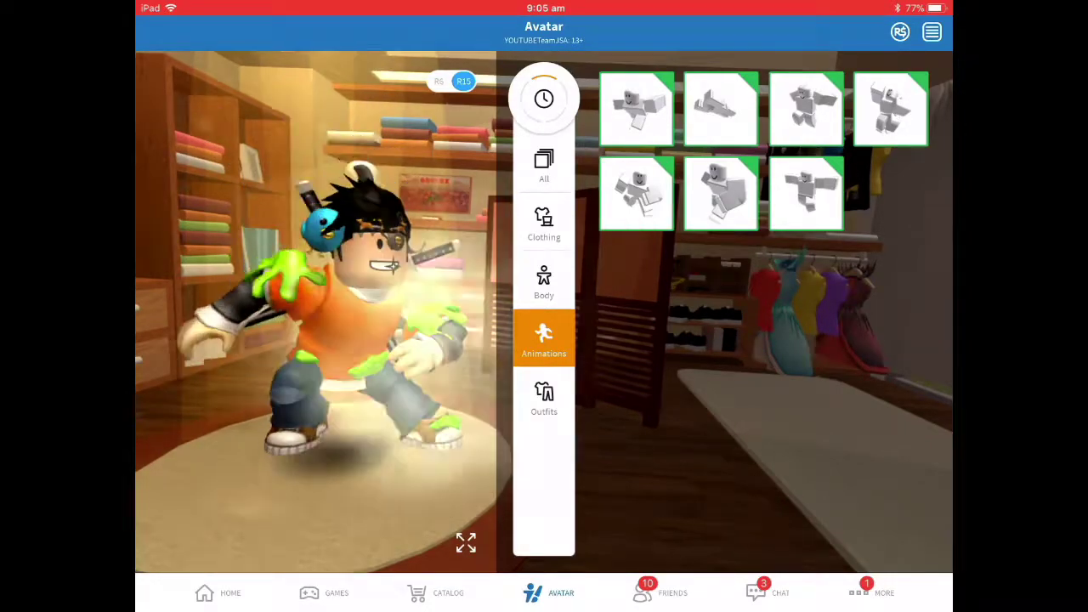
pyautogui.click(543, 98)
pyautogui.click(544, 390)
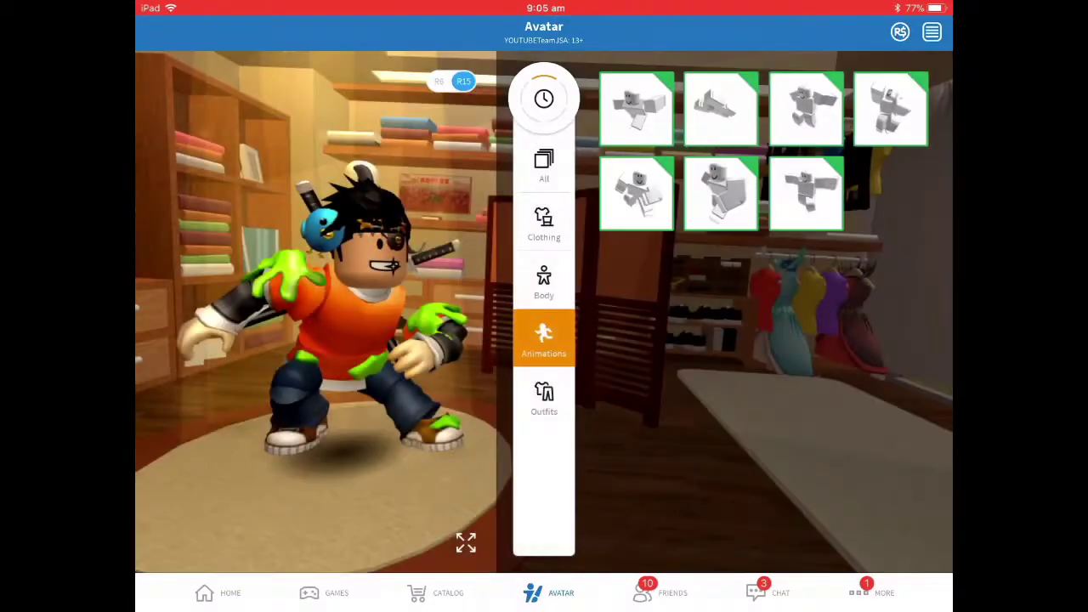